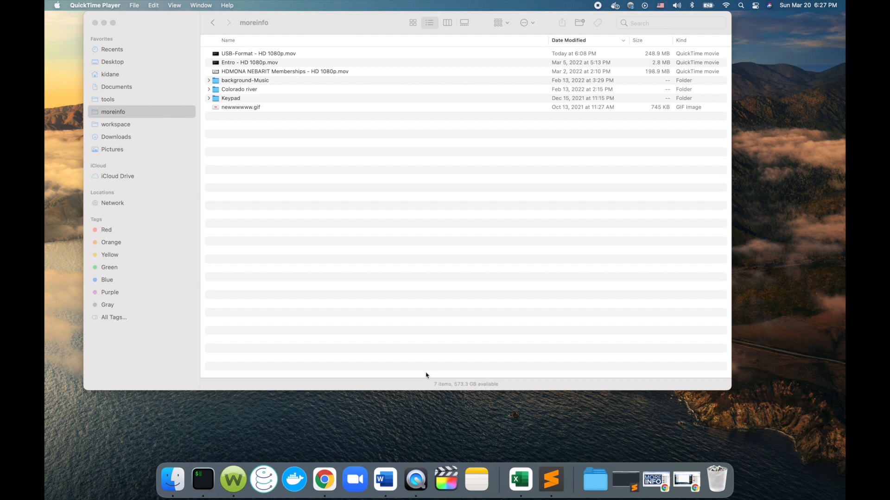
# Launch iMovie and continue past its welcome window.
pyautogui.press('super+space')
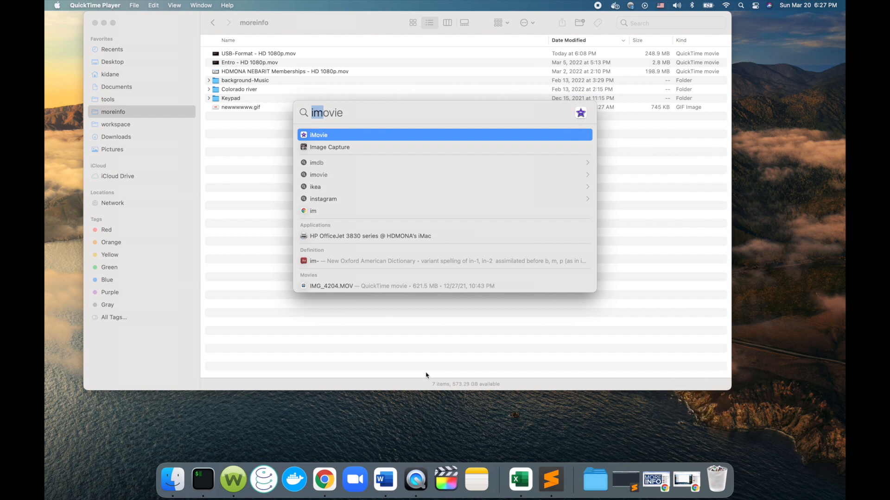
pyautogui.press('Return')
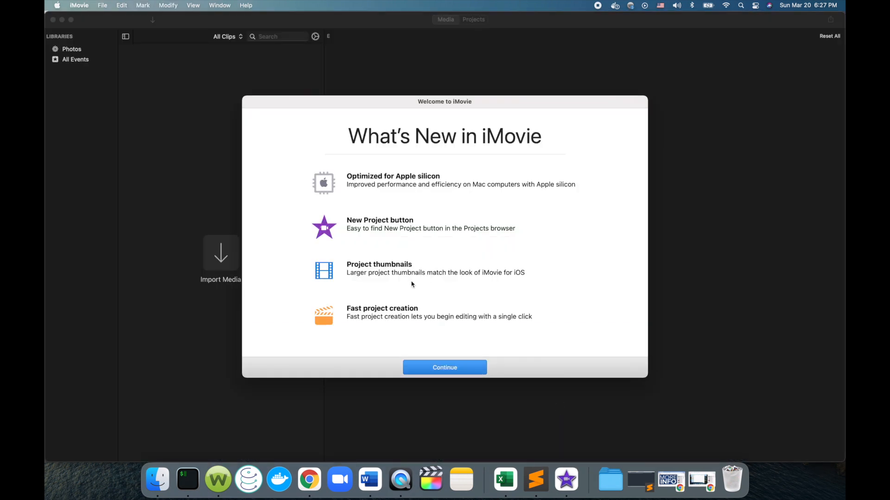
pyautogui.click(438, 369)
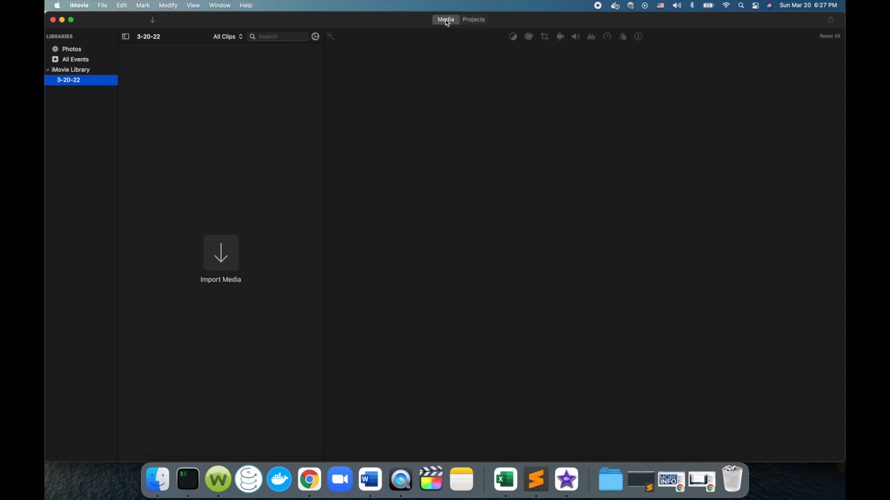
# Create a new Movie project and show its empty My Movie project media.
pyautogui.click(471, 21)
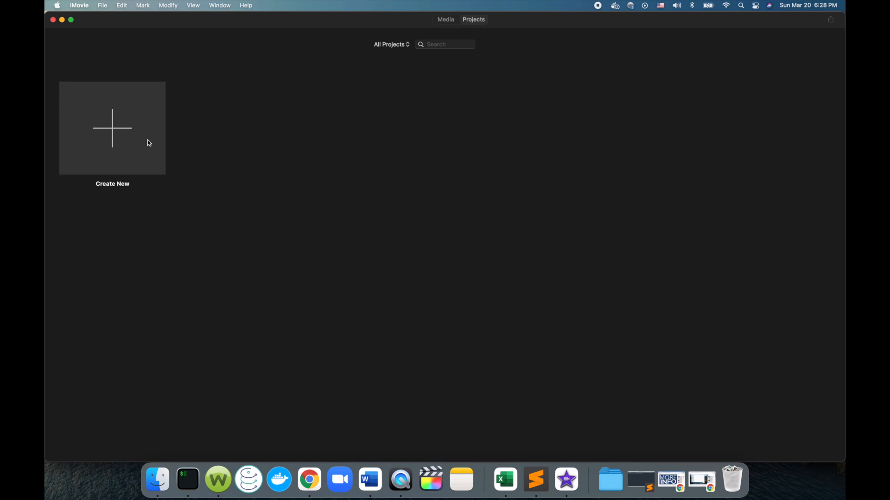
pyautogui.click(117, 131)
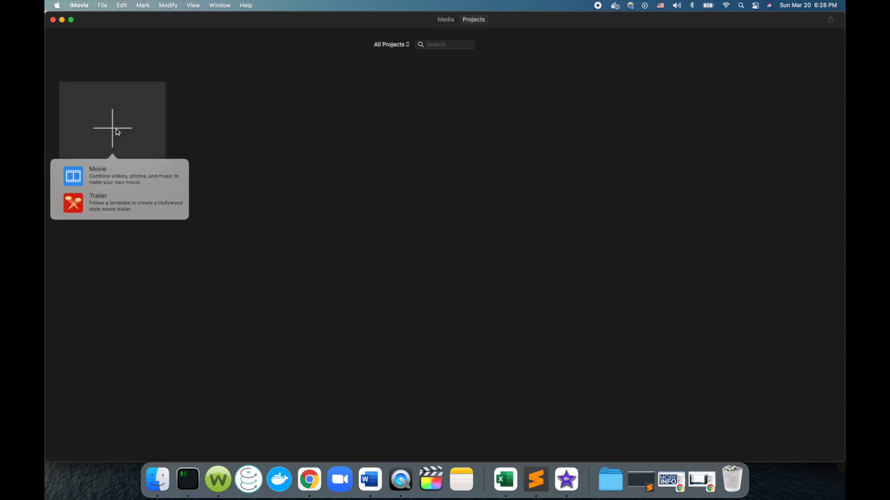
pyautogui.click(101, 179)
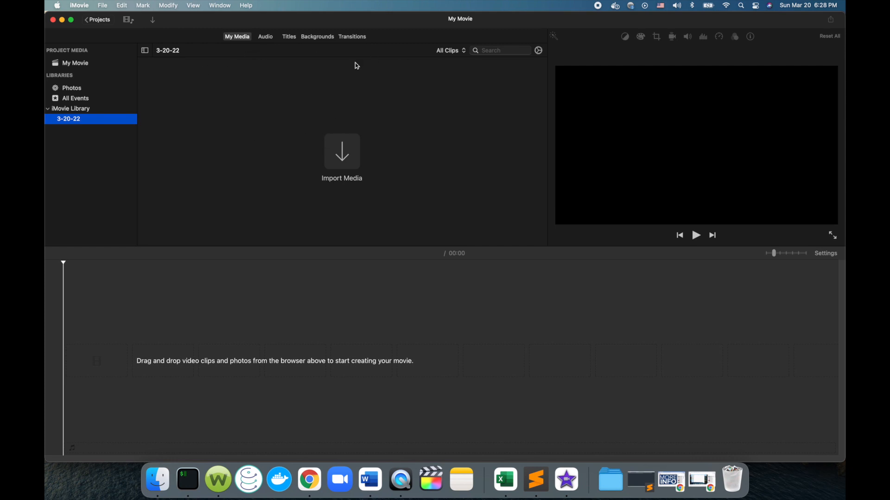
pyautogui.click(78, 68)
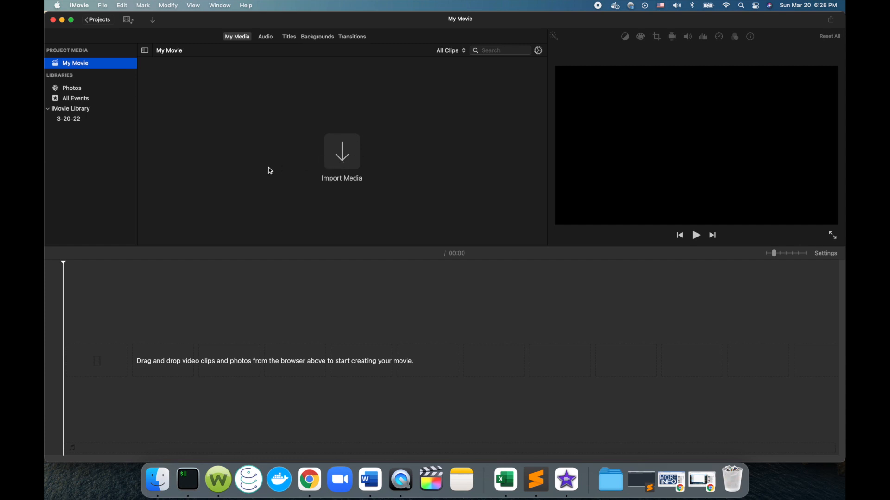
pyautogui.click(343, 159)
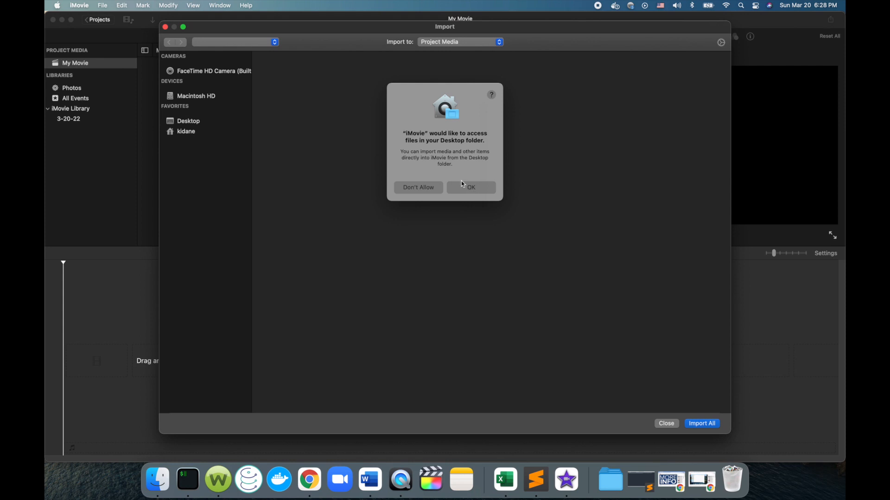
pyautogui.click(468, 187)
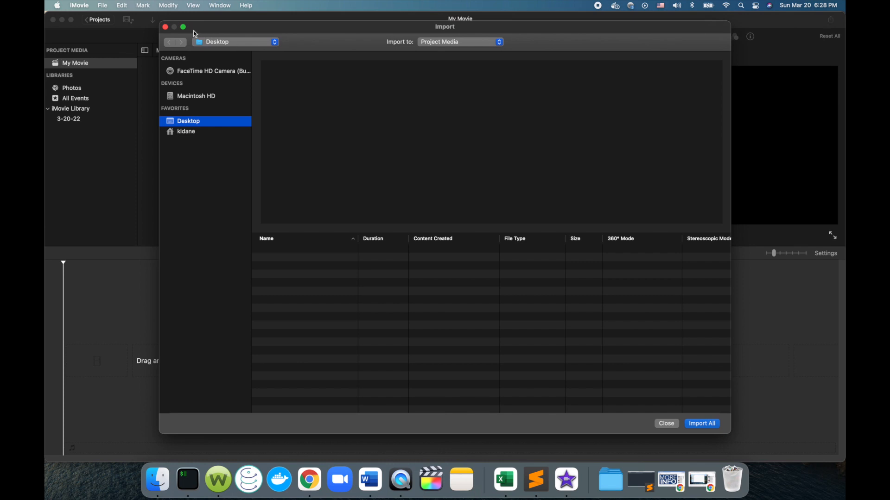
pyautogui.click(165, 27)
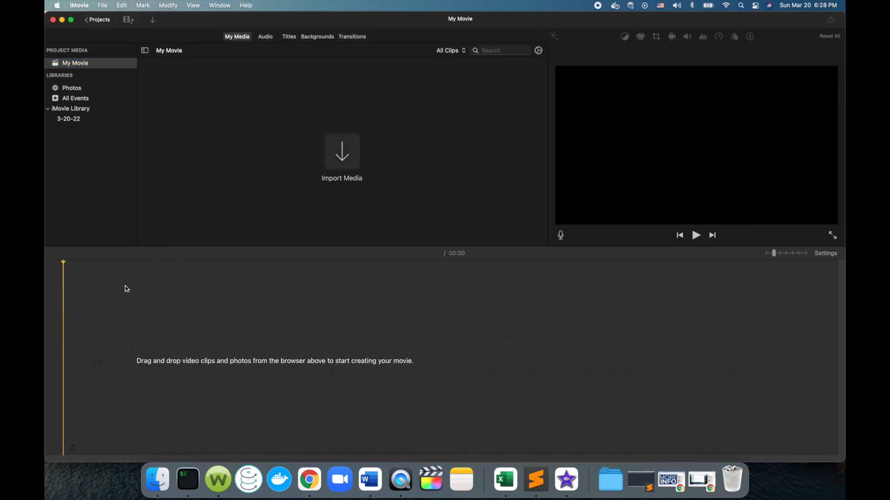
# Switch to Finder, open the moreinfo folder in Downloads, and move the window aside to expose iMovie's media browser.
pyautogui.click(157, 483)
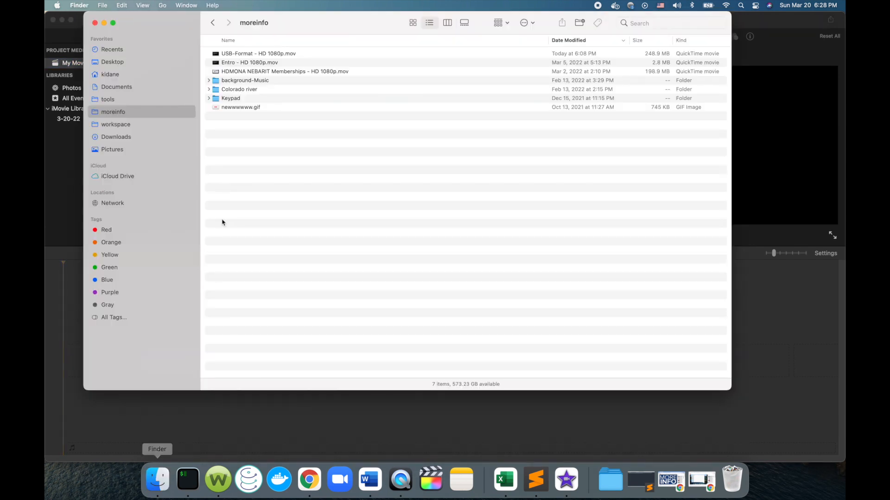
pyautogui.click(119, 137)
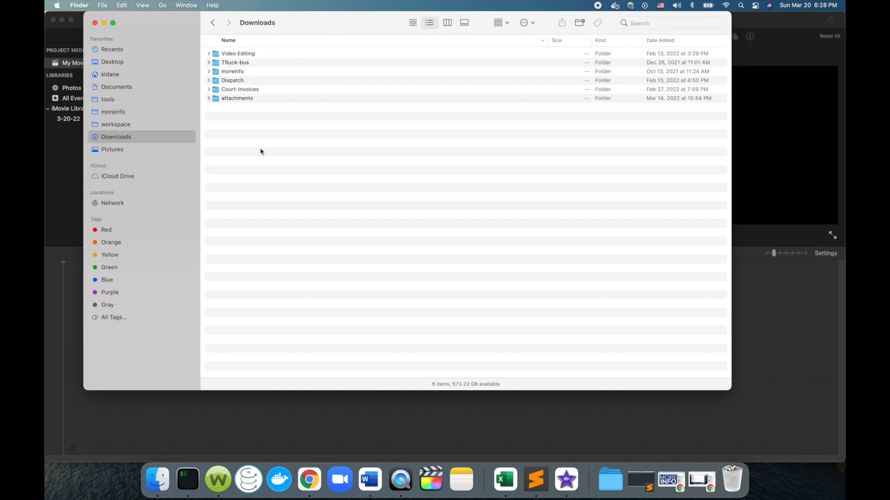
pyautogui.click(236, 73)
pyautogui.doubleClick(235, 75)
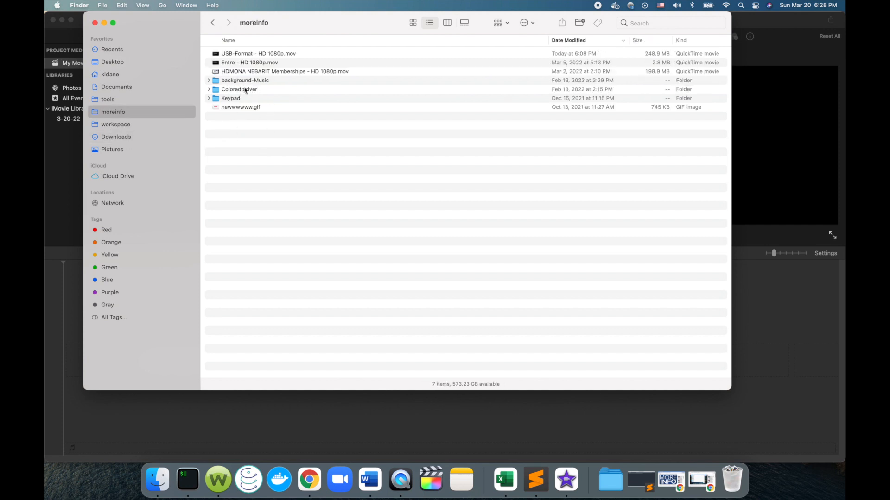
pyautogui.moveTo(179, 23); pyautogui.dragTo(378, 121)
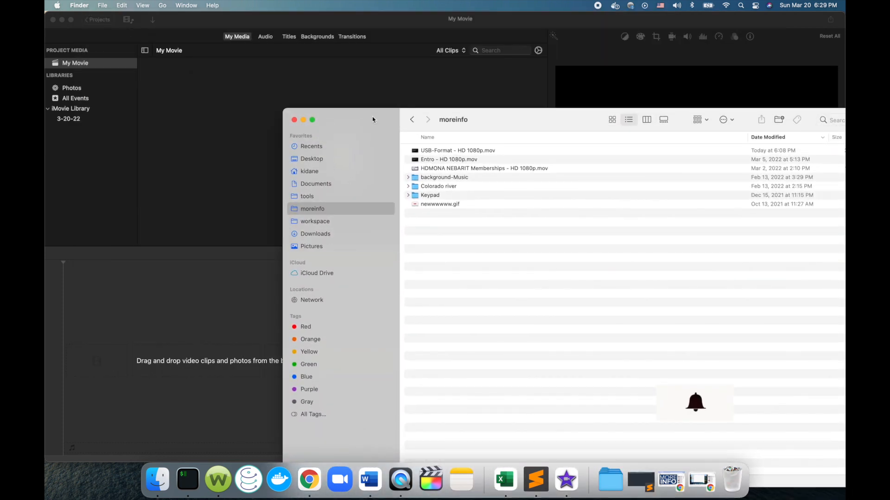
# Import Entro - HD 1080p.mov from the moreinfo folder into the My Movie project media.
pyautogui.click(438, 162)
pyautogui.moveTo(438, 163); pyautogui.dragTo(223, 141)
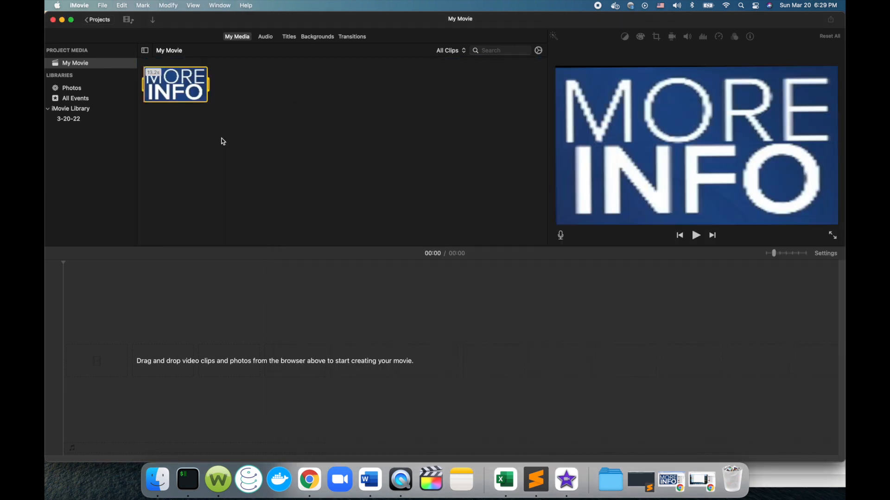
pyautogui.click(211, 167)
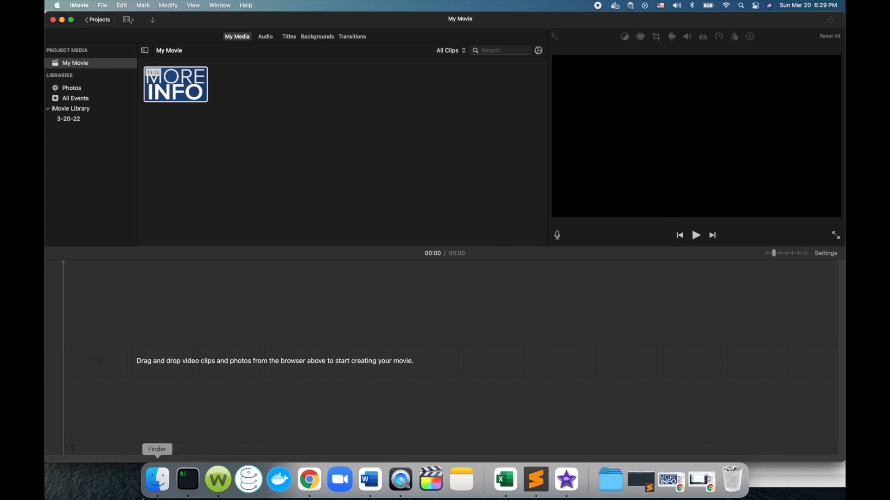
# Import newwwwww.gif from the moreinfo folder into the My Movie project media.
pyautogui.click(158, 480)
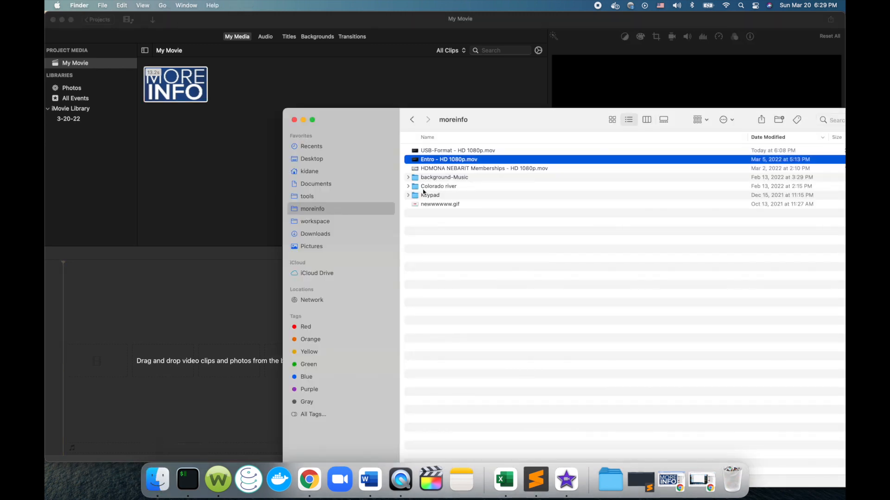
pyautogui.moveTo(427, 204); pyautogui.dragTo(195, 172)
pyautogui.click(195, 172)
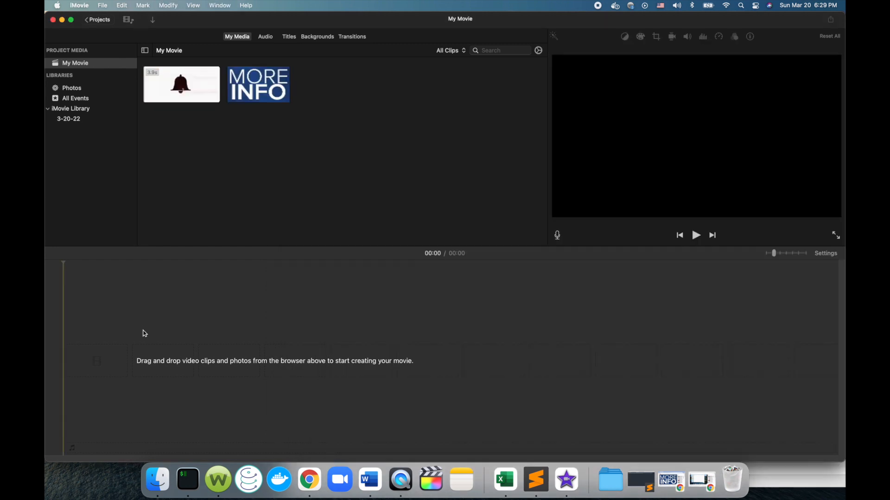
# Look through the moreinfo, Downloads and Pictures folders in Finder for a picture to use.
pyautogui.click(157, 479)
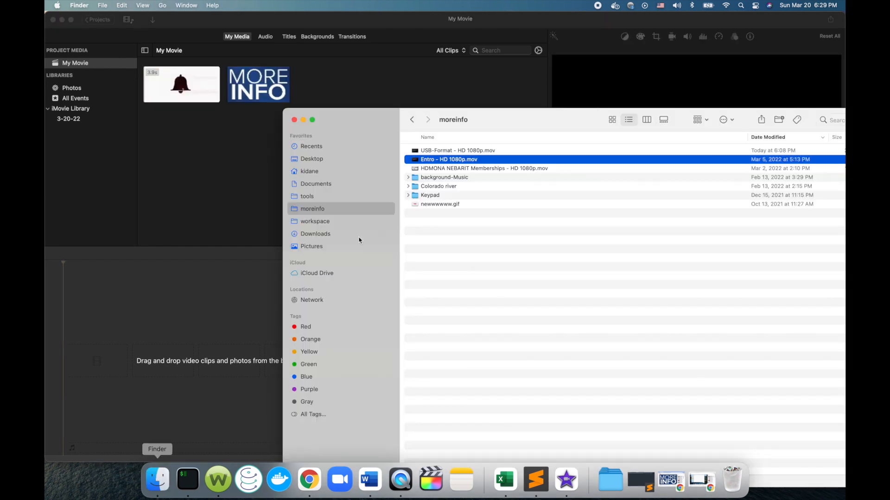
pyautogui.click(408, 196)
pyautogui.click(409, 196)
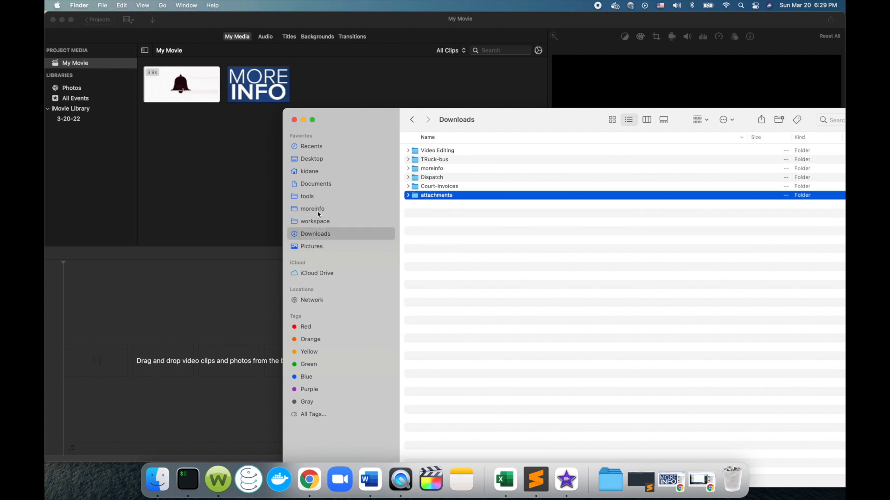
pyautogui.click(318, 209)
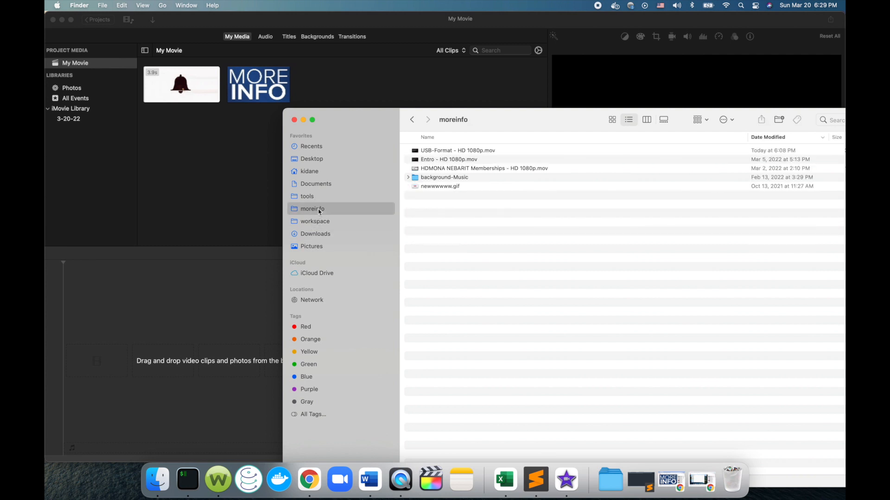
pyautogui.click(308, 247)
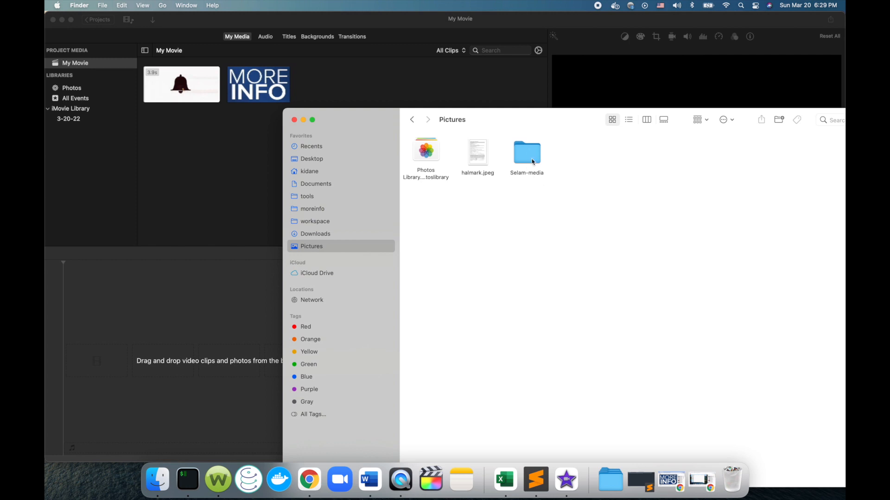
pyautogui.click(411, 121)
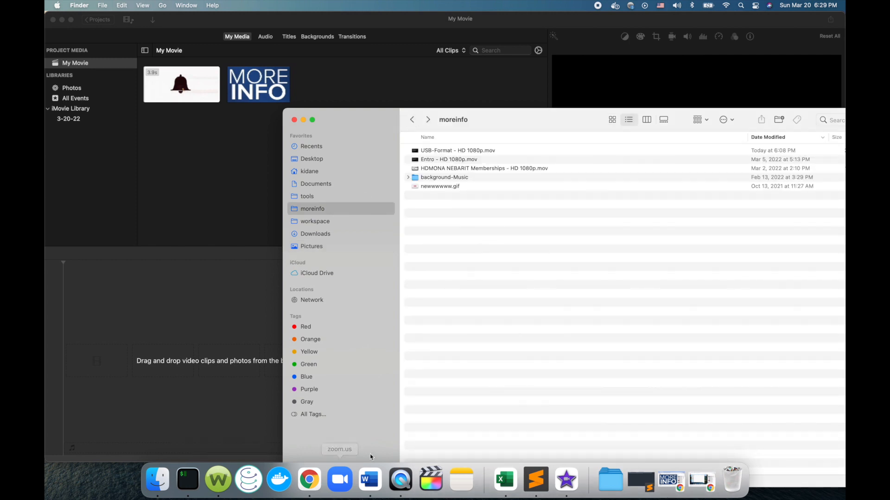
# Switch to Chrome and search Google Images for "simon cowell wife".
pyautogui.click(314, 479)
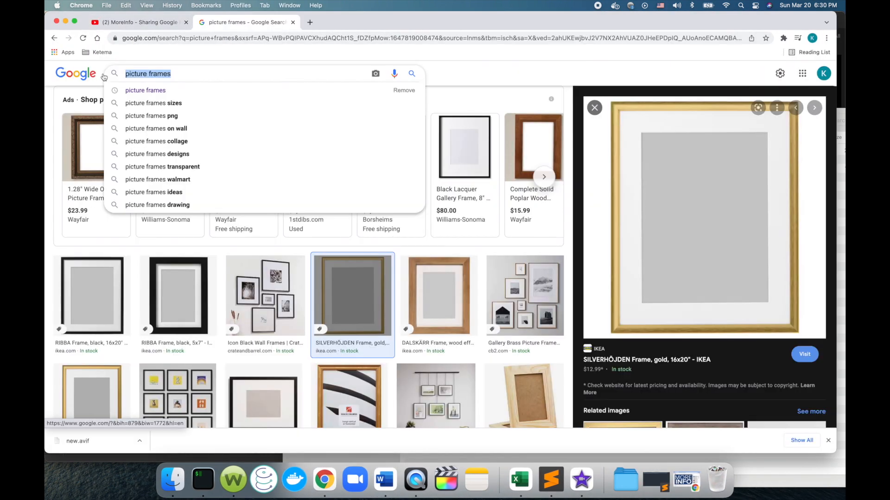
pyautogui.write('simon')
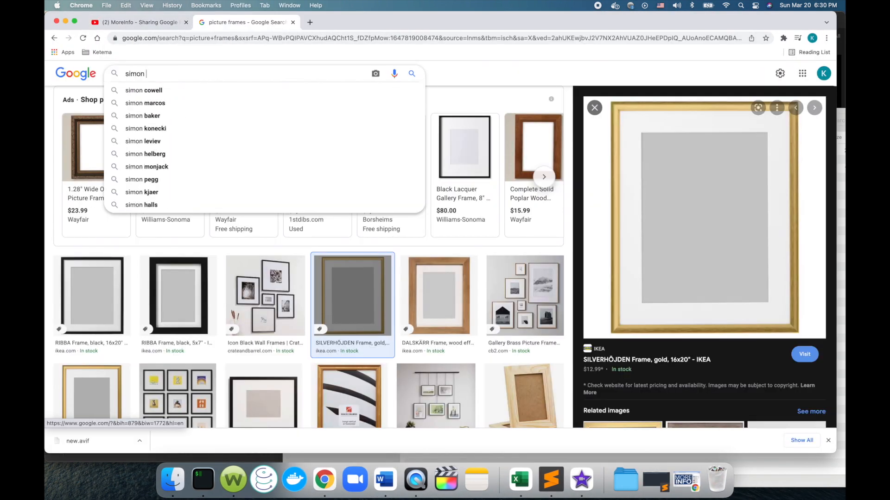
pyautogui.press('Down')
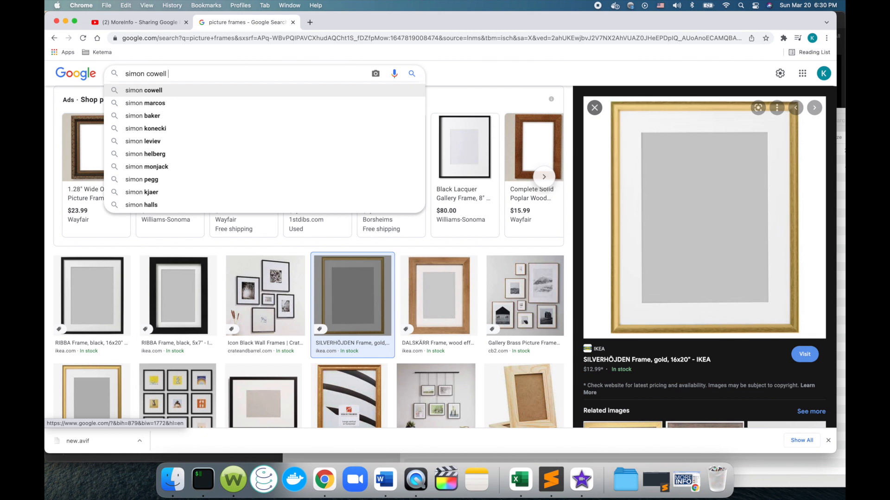
pyautogui.write('[')
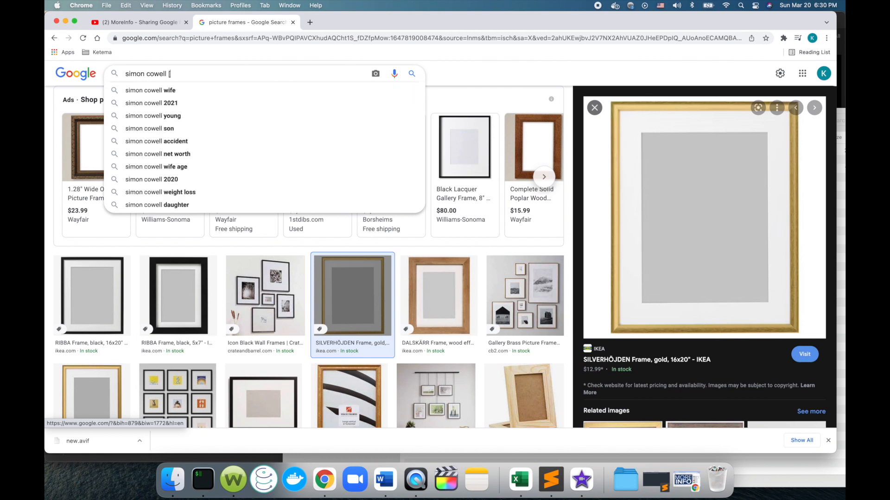
pyautogui.write('ictu')
pyautogui.press('BackSpace')
pyautogui.press('BackSpace')
pyautogui.press('BackSpace')
pyautogui.press('BackSpace')
pyautogui.press('BackSpace')
pyautogui.write('wife')
pyautogui.press('Return')
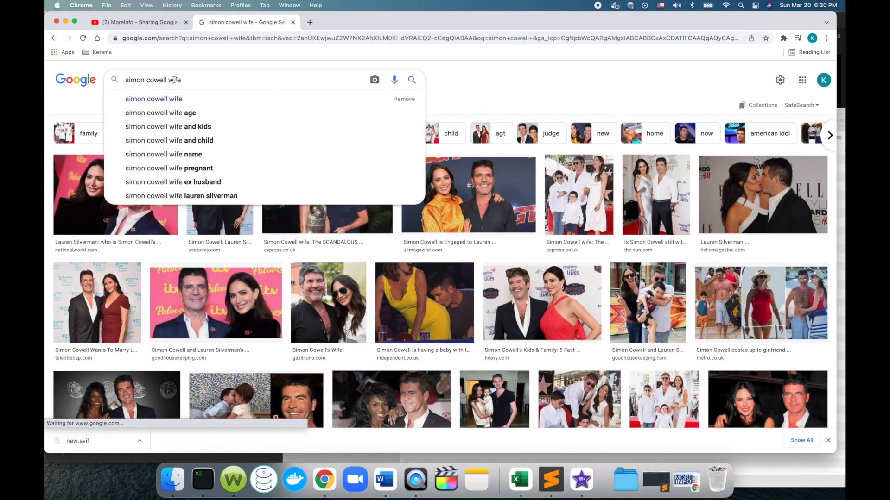
# Shorten the image search to "simon cowell" and run it again.
pyautogui.click(169, 79)
pyautogui.press('Delete')
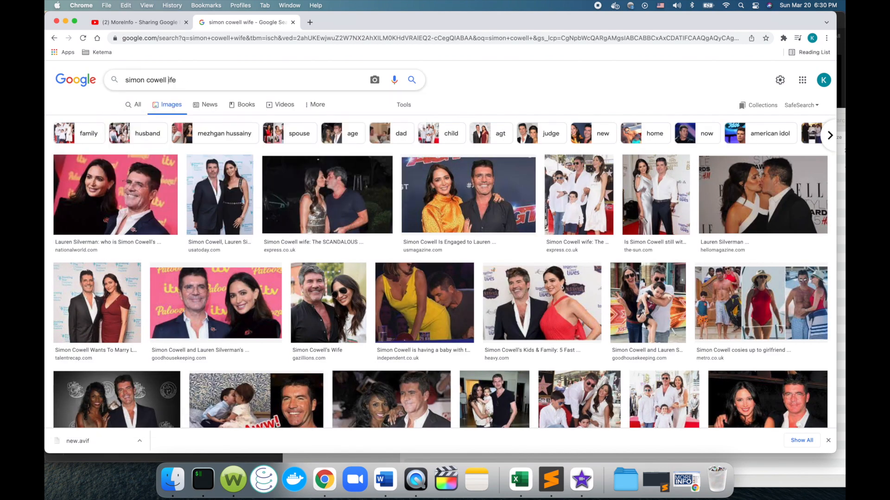
pyautogui.press('Delete')
pyautogui.press('Delete')
pyautogui.press('Delete')
pyautogui.press('Return')
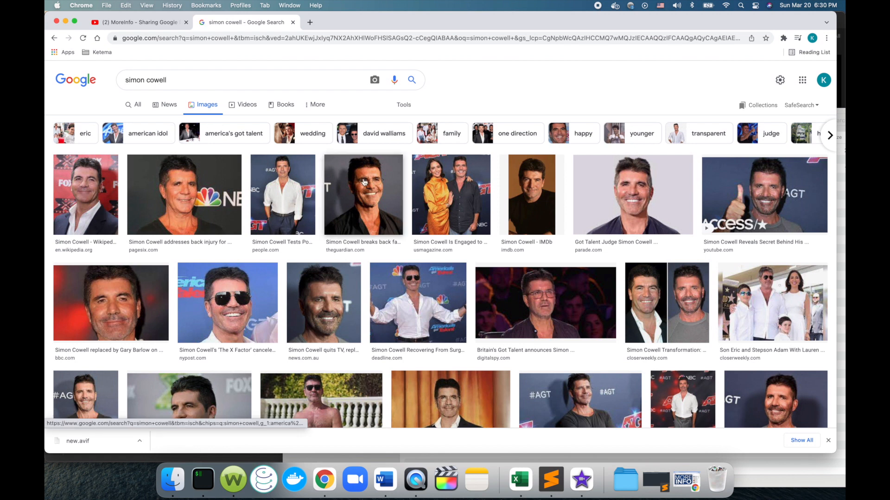
# Open the parade.com portrait of Simon Cowell and save the image to the Downloads folder.
pyautogui.click(654, 188)
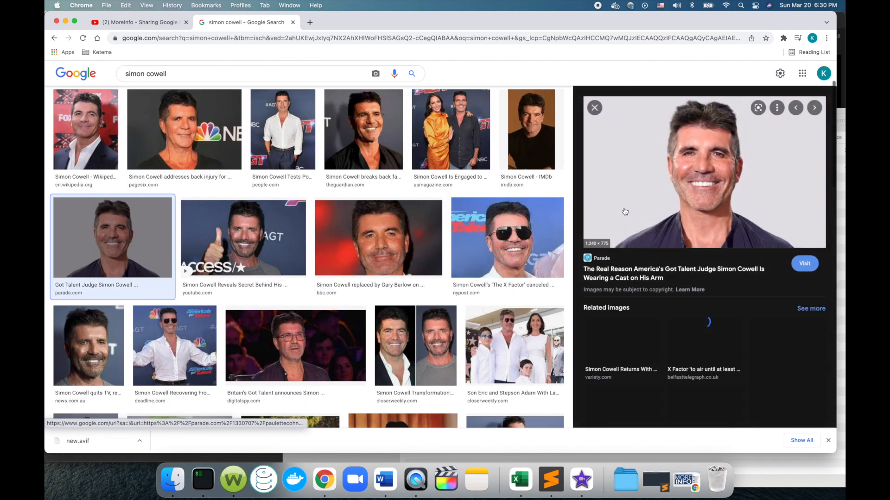
pyautogui.rightClick(654, 189)
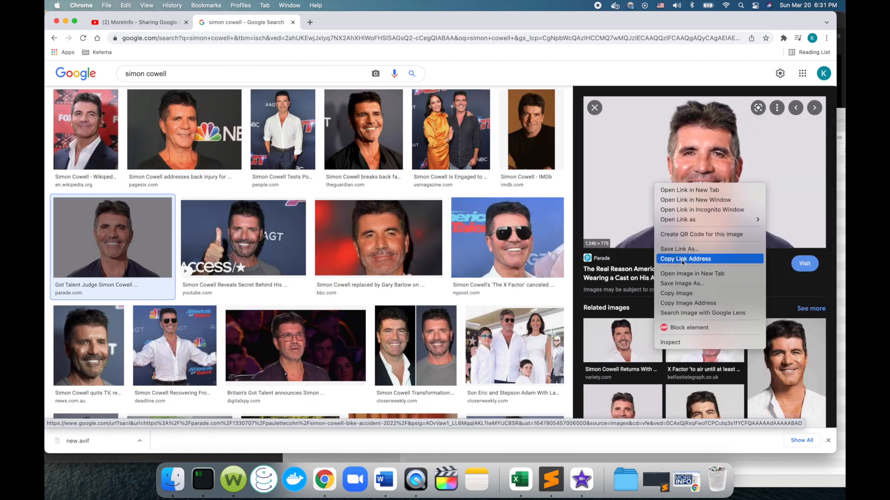
pyautogui.click(681, 284)
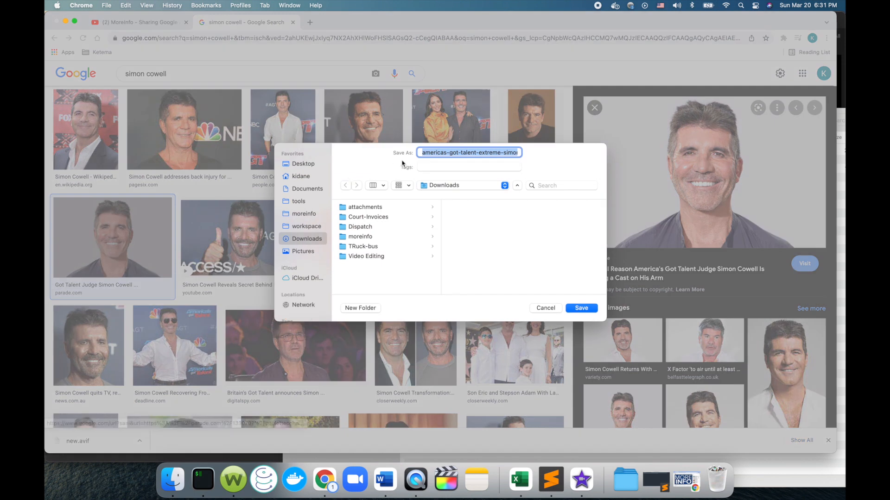
pyautogui.click(577, 311)
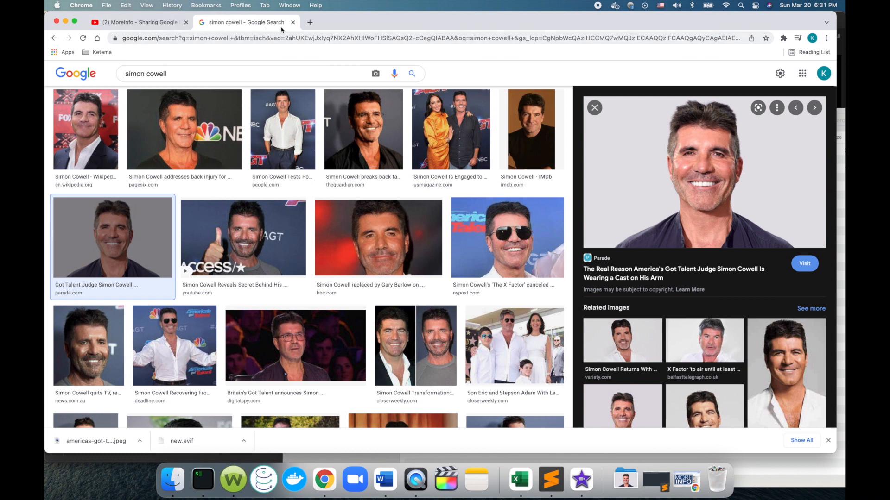
# Switch to Finder, move the downloaded Simon Cowell JPEG from Downloads into the moreinfo folder, and open that folder.
pyautogui.click(173, 479)
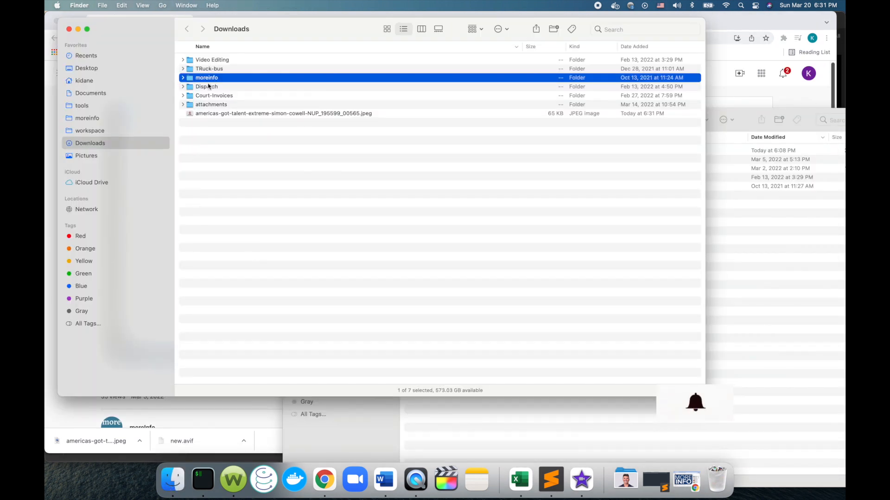
pyautogui.moveTo(206, 114); pyautogui.dragTo(204, 78)
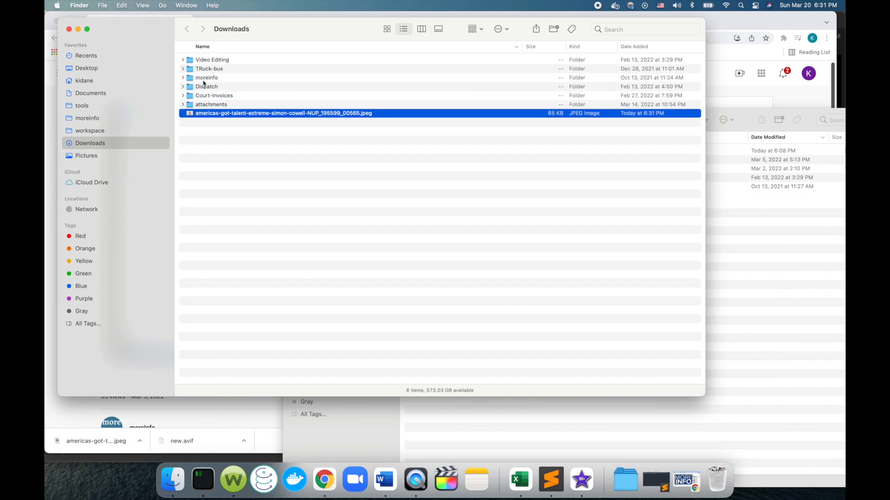
pyautogui.doubleClick(204, 77)
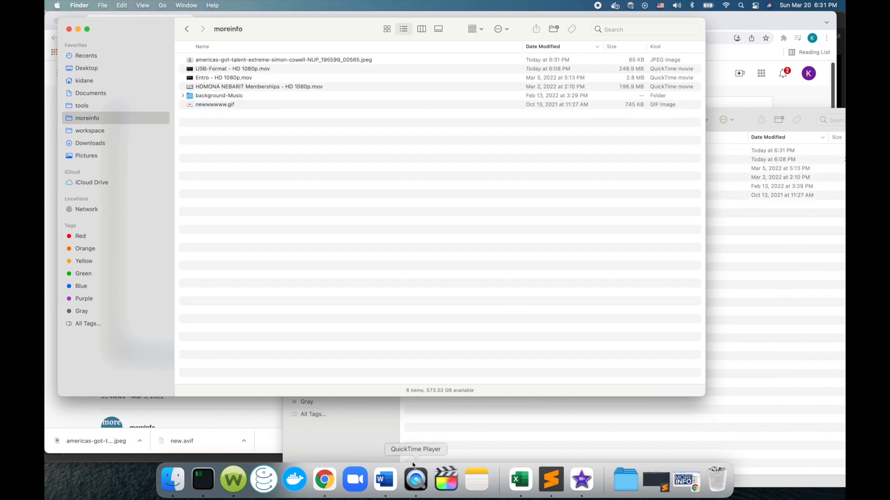
# Import the Simon Cowell JPEG from Finder's moreinfo folder into the My Movie project media in iMovie.
pyautogui.click(587, 485)
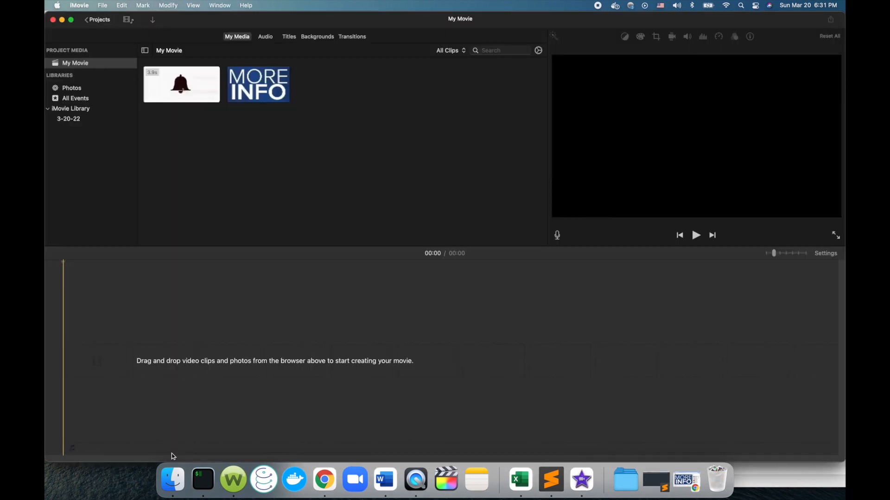
pyautogui.click(168, 480)
pyautogui.moveTo(131, 25); pyautogui.dragTo(421, 73)
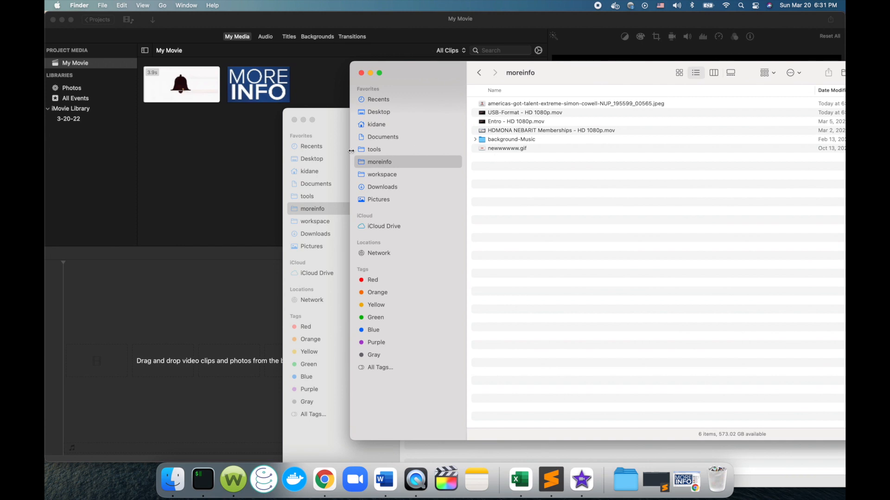
pyautogui.moveTo(510, 106); pyautogui.dragTo(202, 156)
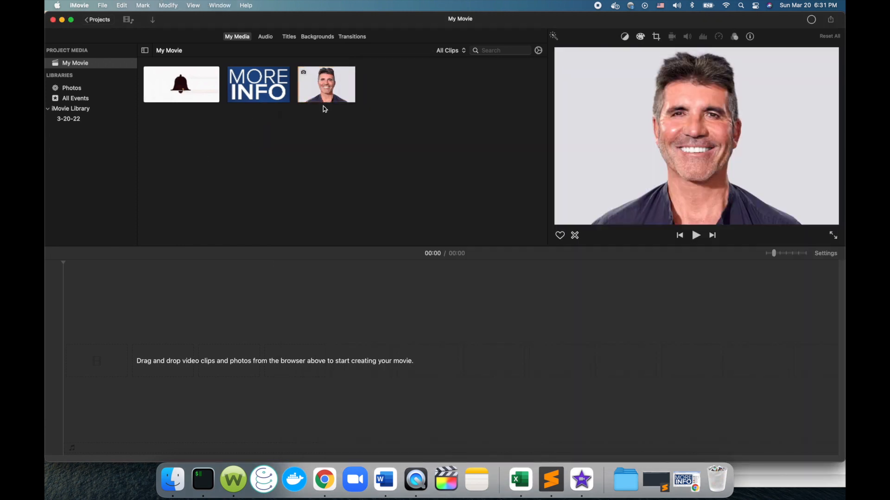
pyautogui.click(236, 92)
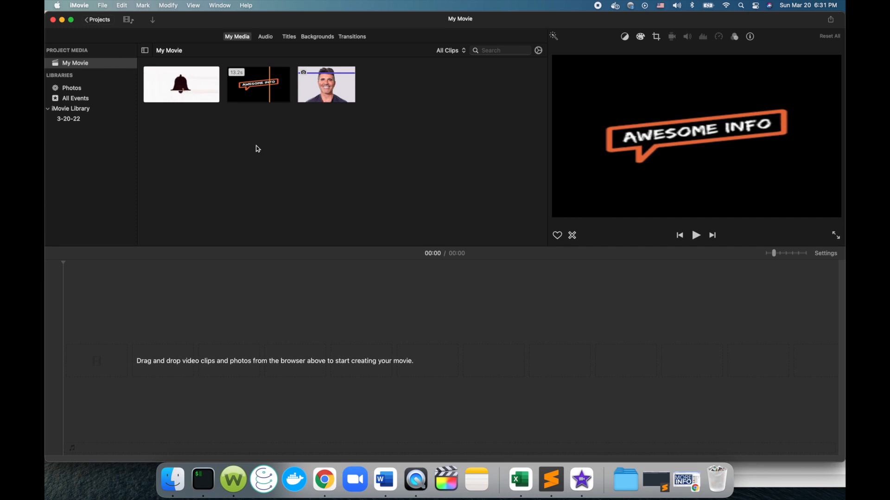
# Import the "Bite Me - NEFFEX" music track from the background-Music folder in Finder into the project media.
pyautogui.click(173, 480)
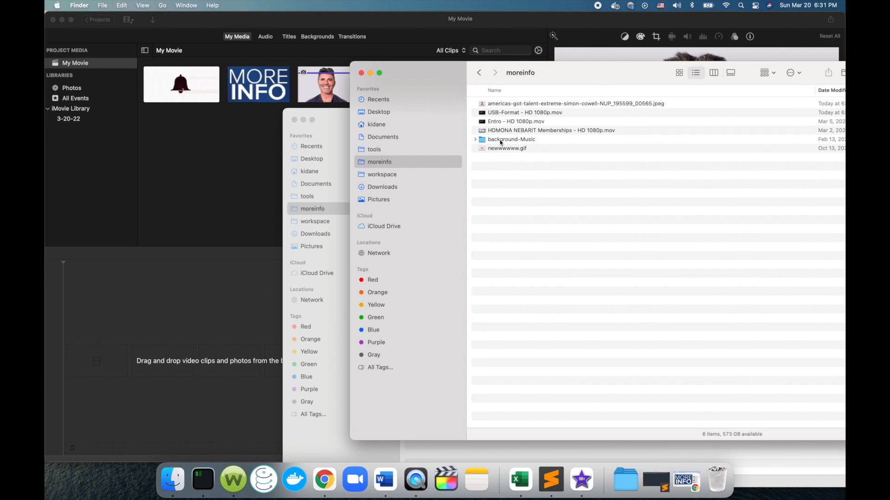
pyautogui.click(476, 140)
pyautogui.moveTo(508, 149); pyautogui.dragTo(180, 155)
pyautogui.click(179, 154)
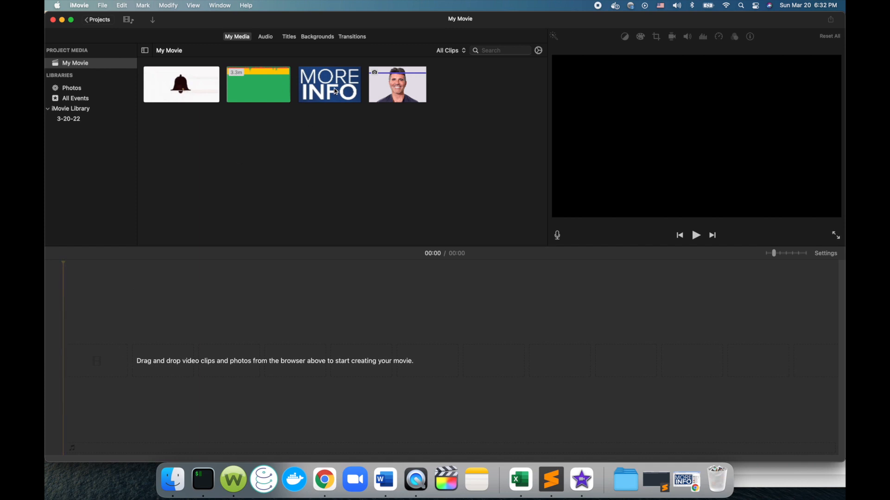
# Place the MORE INFO clip at the start of the timeline and add the Simon Cowell picture directly after it.
pyautogui.moveTo(335, 90); pyautogui.dragTo(71, 363)
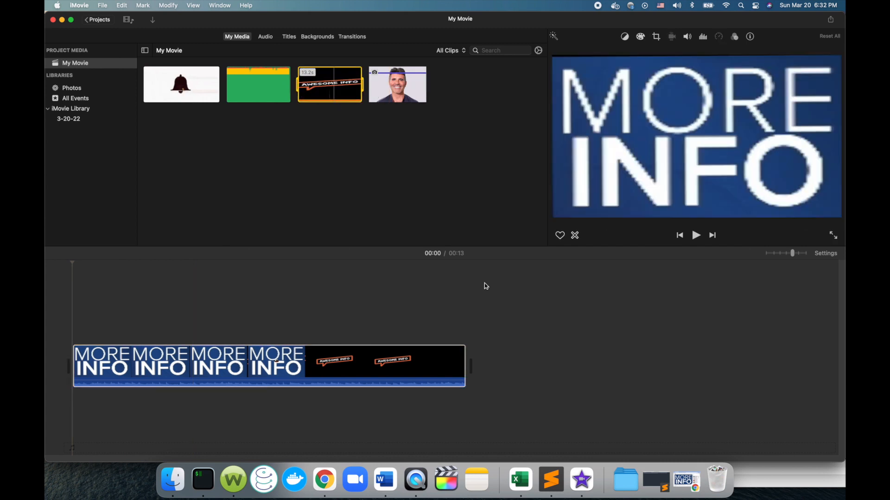
pyautogui.click(482, 368)
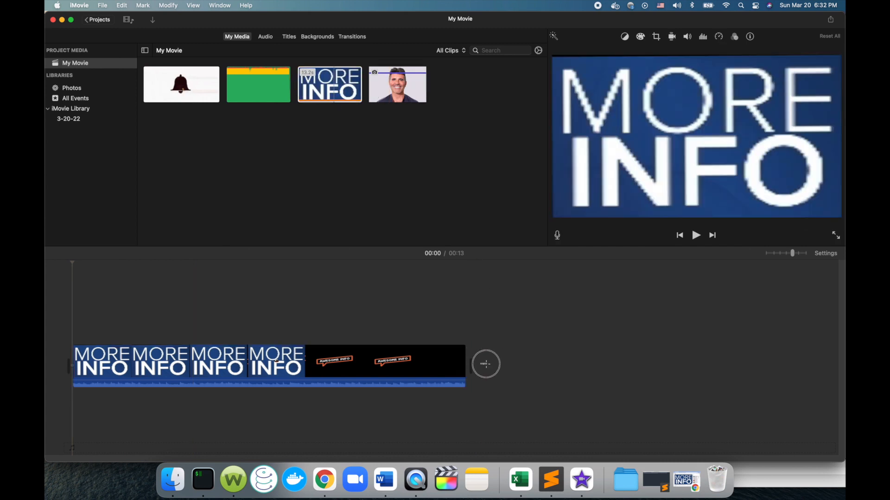
pyautogui.click(389, 95)
pyautogui.moveTo(390, 95); pyautogui.dragTo(473, 352)
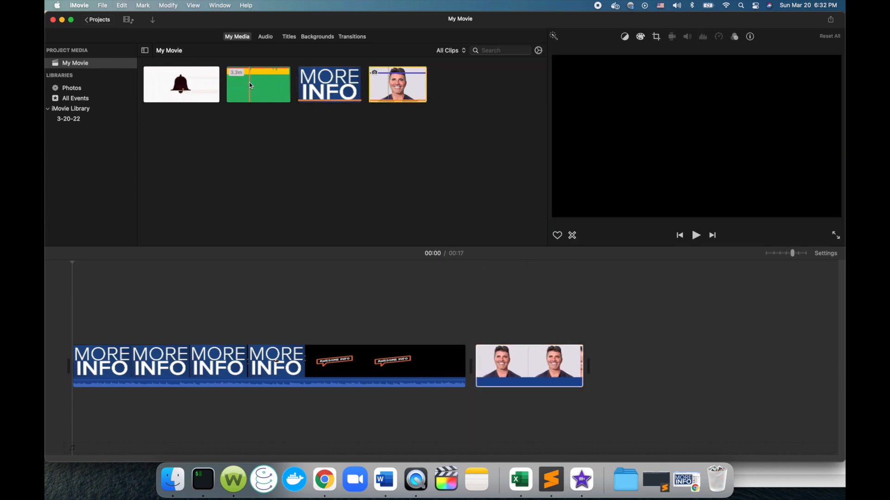
# Overlay the bell clip above the second half of the MORE INFO clip and lay the music track beneath from the start.
pyautogui.click(186, 122)
pyautogui.moveTo(187, 124); pyautogui.dragTo(253, 320)
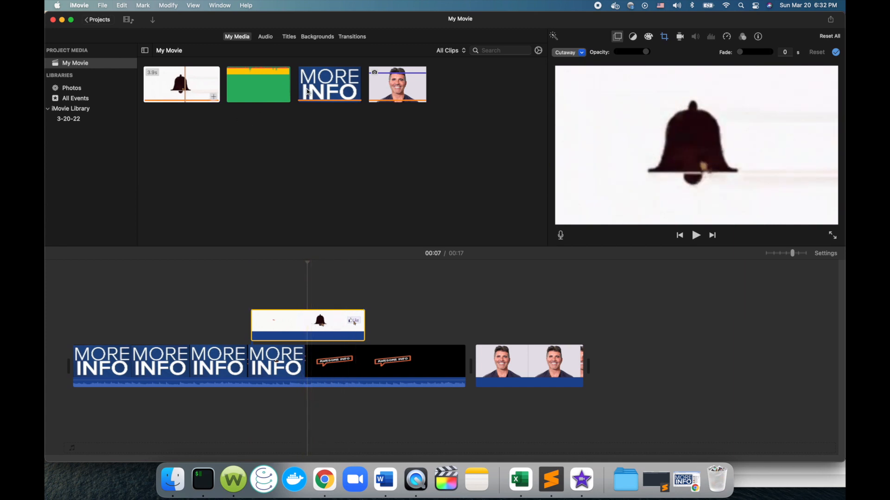
pyautogui.click(269, 85)
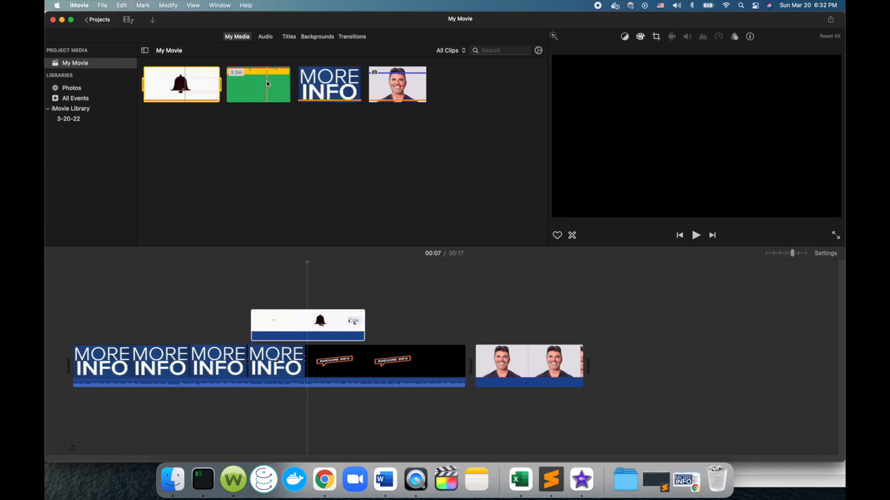
pyautogui.moveTo(259, 82); pyautogui.dragTo(75, 402)
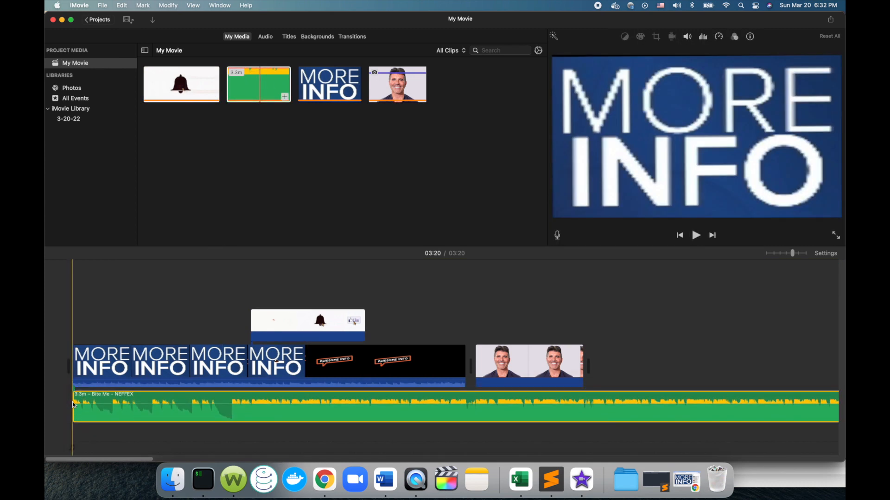
# Look along the timeline to compare the length of the music track with the video clips and picture.
pyautogui.click(111, 378)
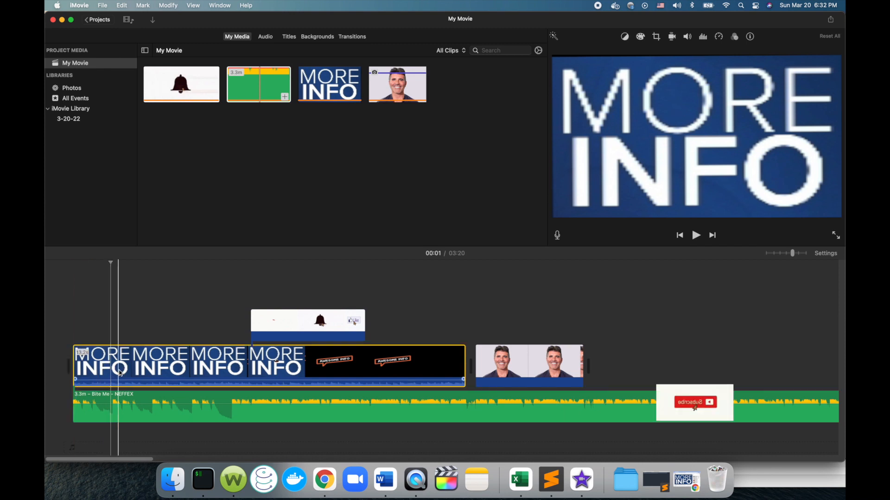
pyautogui.hscroll(4, 624, 385)
pyautogui.hscroll(8, 623, 386)
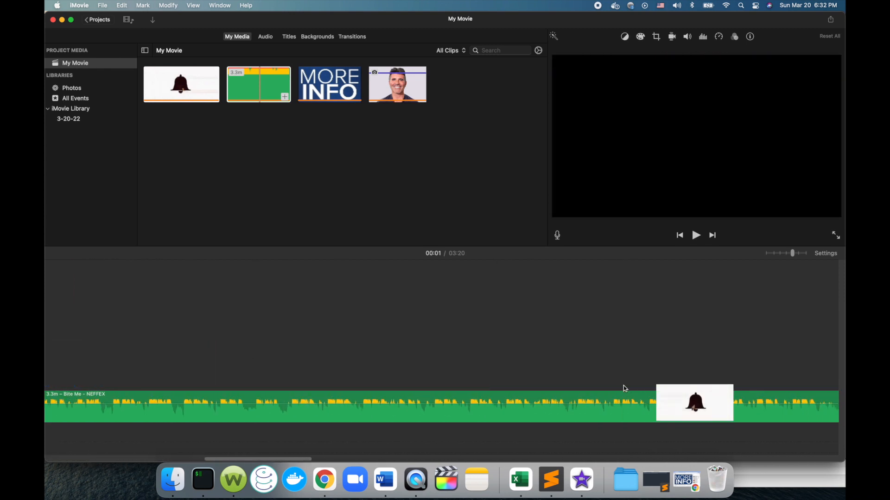
pyautogui.hscroll(-5, 623, 386)
pyautogui.hscroll(-8, 624, 386)
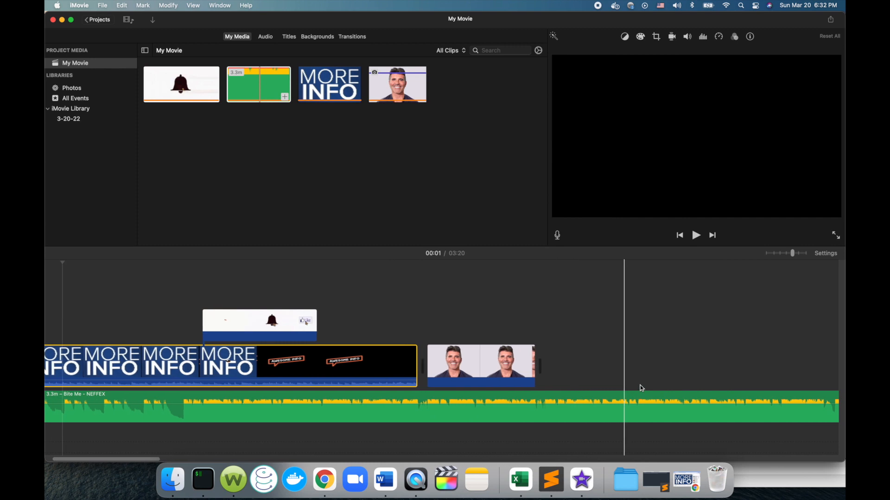
pyautogui.click(266, 417)
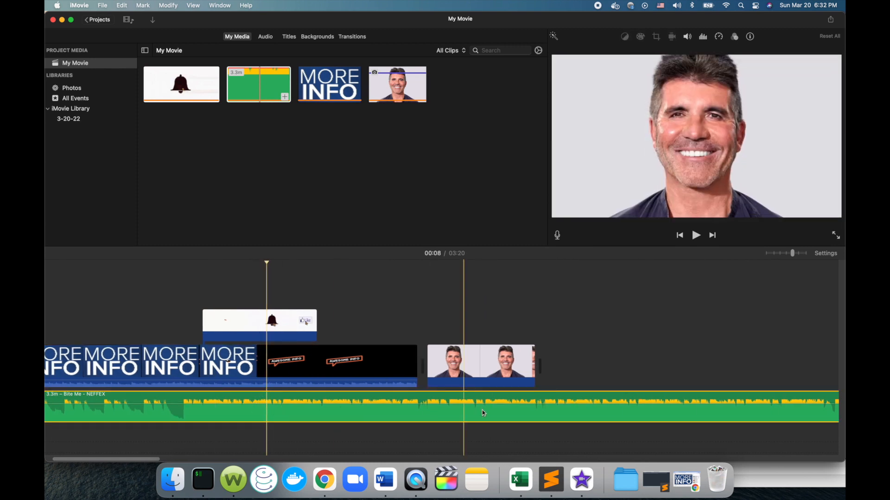
pyautogui.hscroll(-2, 336, 349)
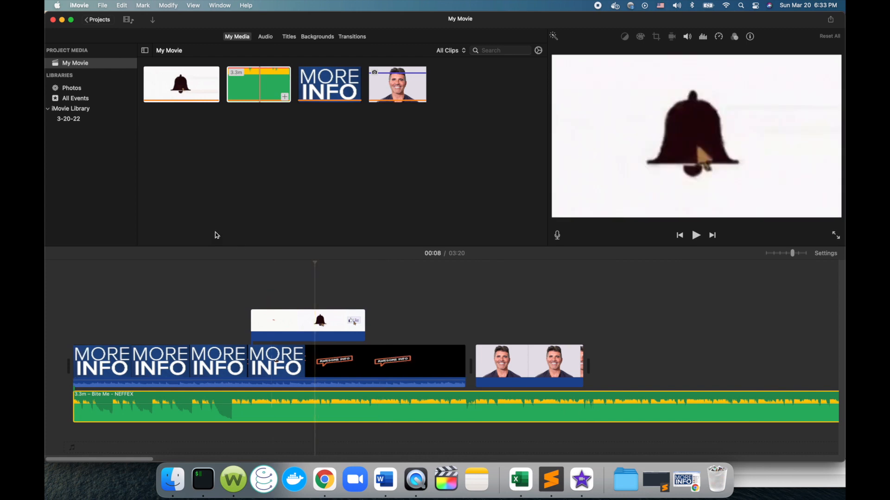
pyautogui.click(233, 87)
pyautogui.rightClick(80, 66)
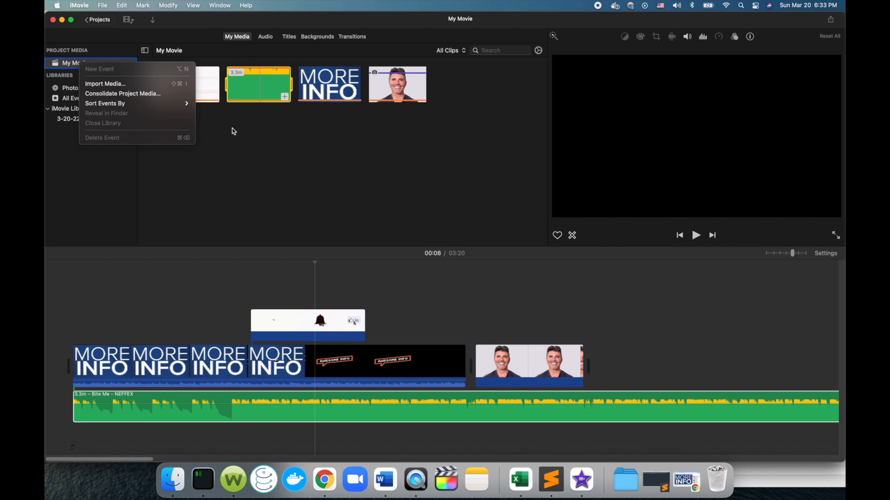
pyautogui.click(242, 166)
# Return to the projects overview, saving the movie under the name Demo1, and reopen the Demo1 project.
pyautogui.click(98, 20)
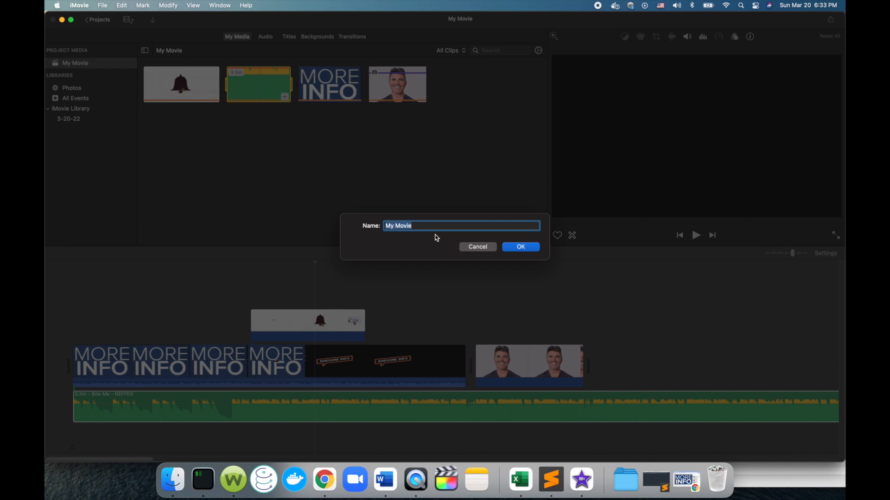
pyautogui.write('Demo1')
pyautogui.click(532, 251)
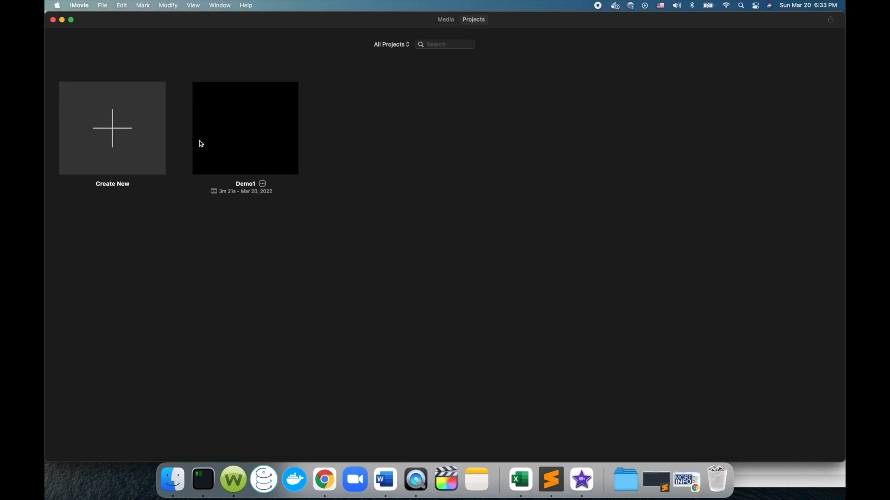
pyautogui.doubleClick(237, 124)
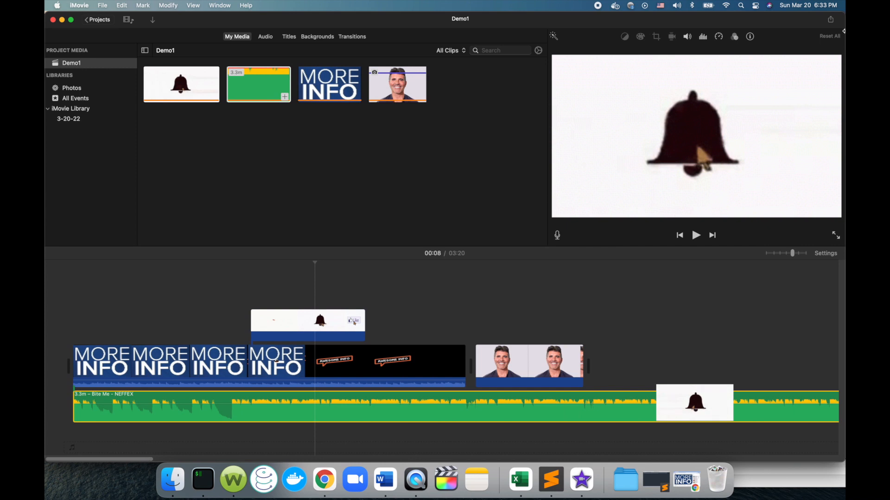
# Examine the project's sharing and export options and the editing commands available for the MORE INFO timeline clip.
pyautogui.click(831, 21)
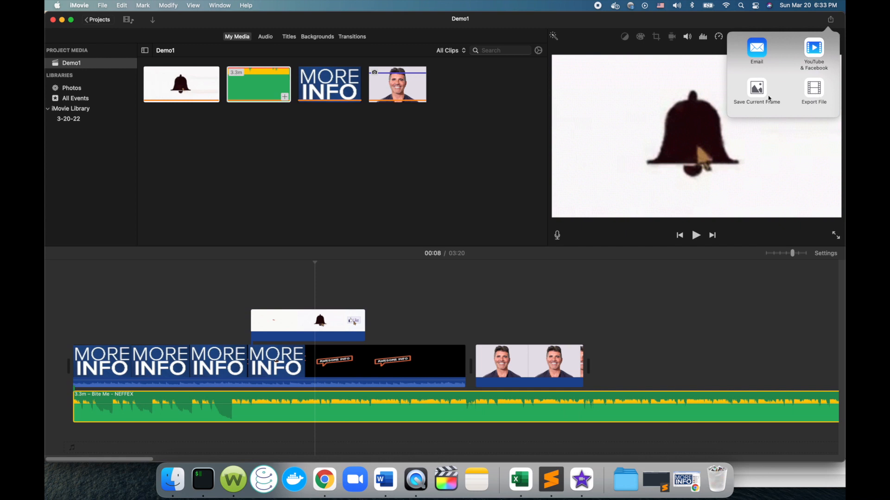
pyautogui.click(391, 175)
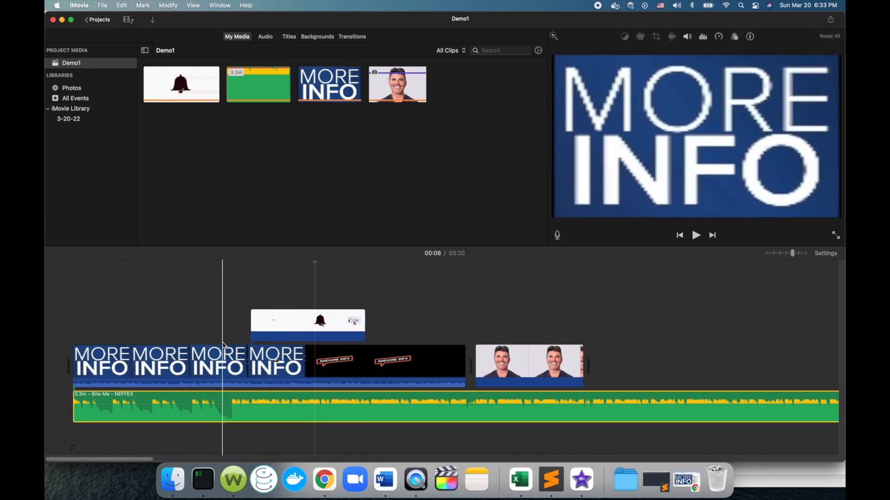
pyautogui.click(167, 363)
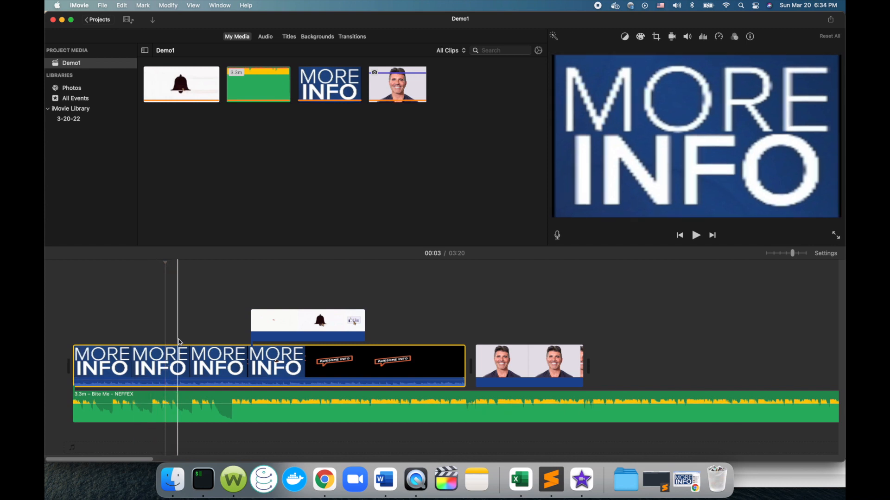
pyautogui.click(151, 364)
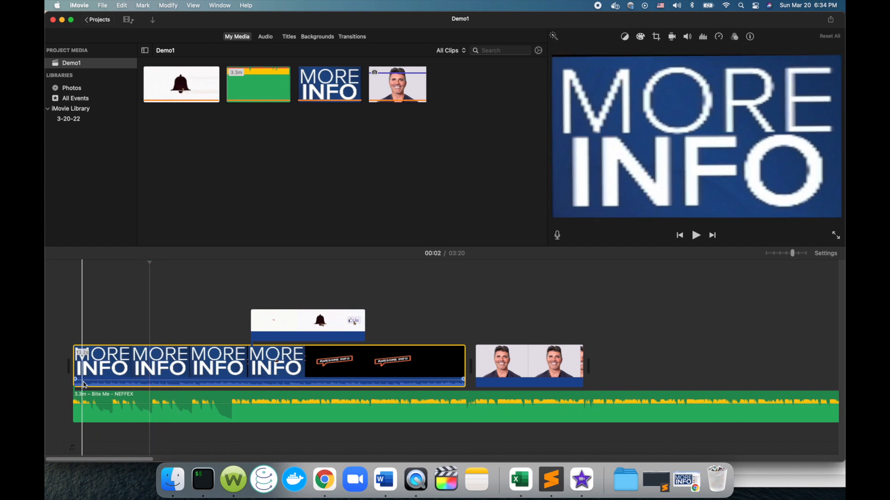
pyautogui.rightClick(128, 367)
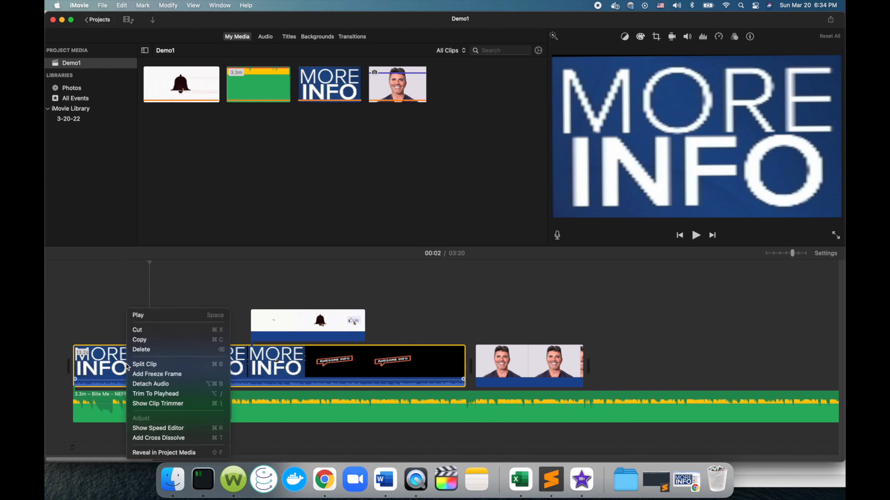
pyautogui.click(95, 312)
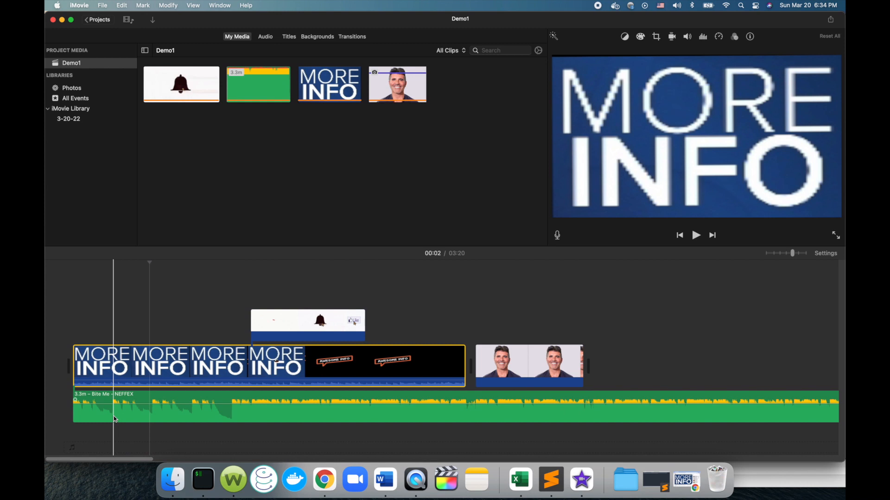
pyautogui.click(128, 362)
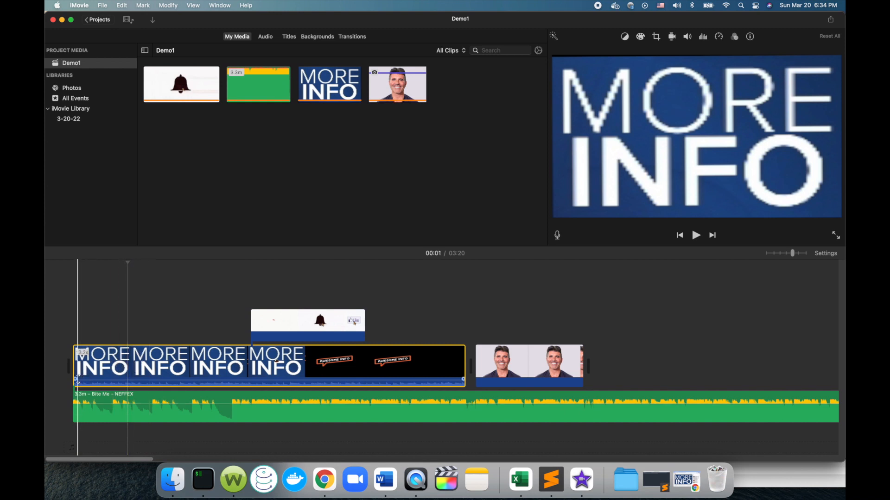
pyautogui.click(149, 364)
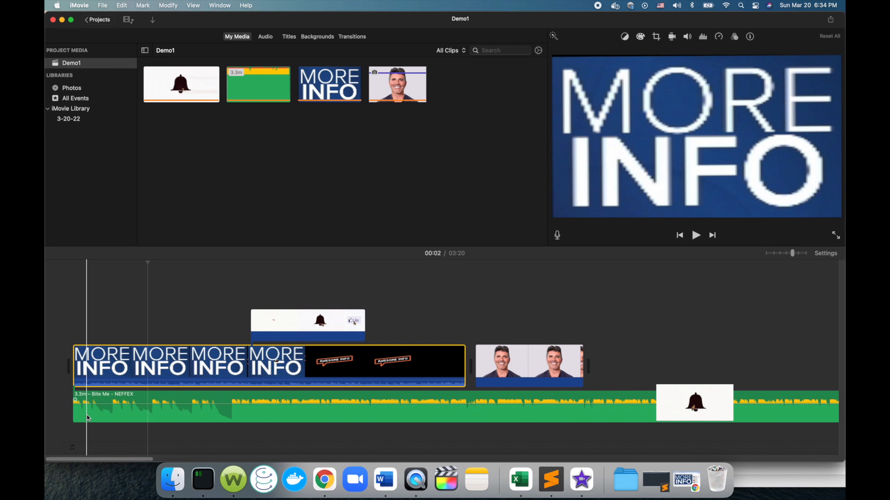
pyautogui.click(86, 414)
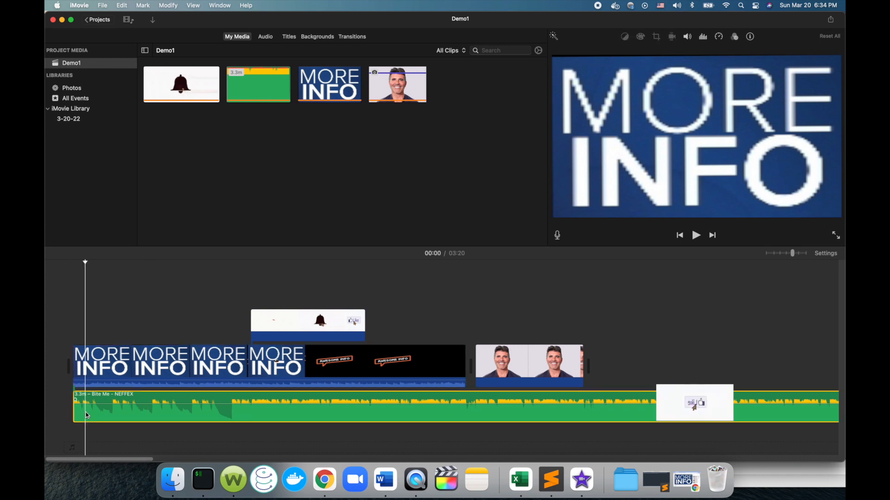